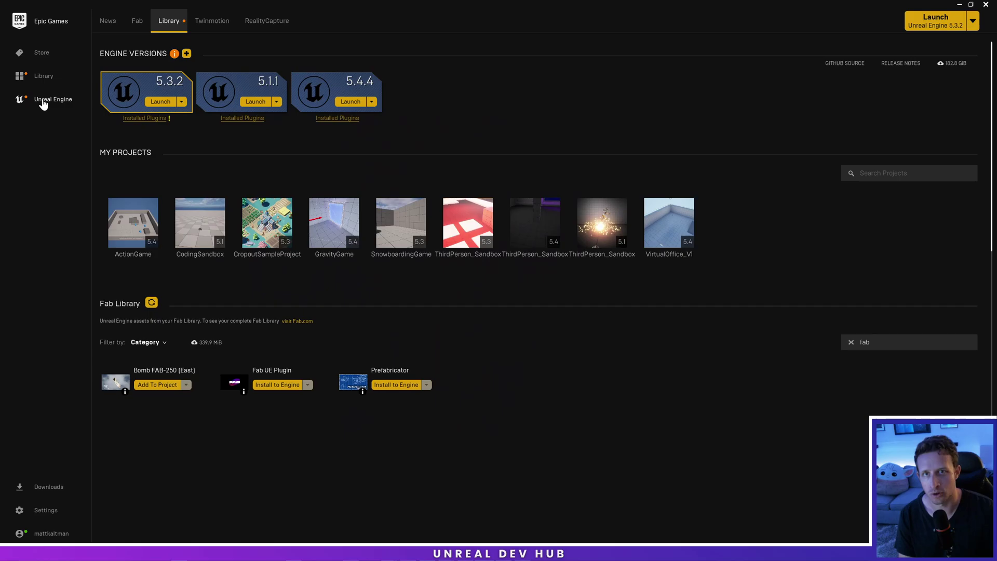
Go to the launcher's Unreal Engine Library and clear the 'fab' search in Fab Library.
{"action": "left_click", "coordinate": [45, 102]}
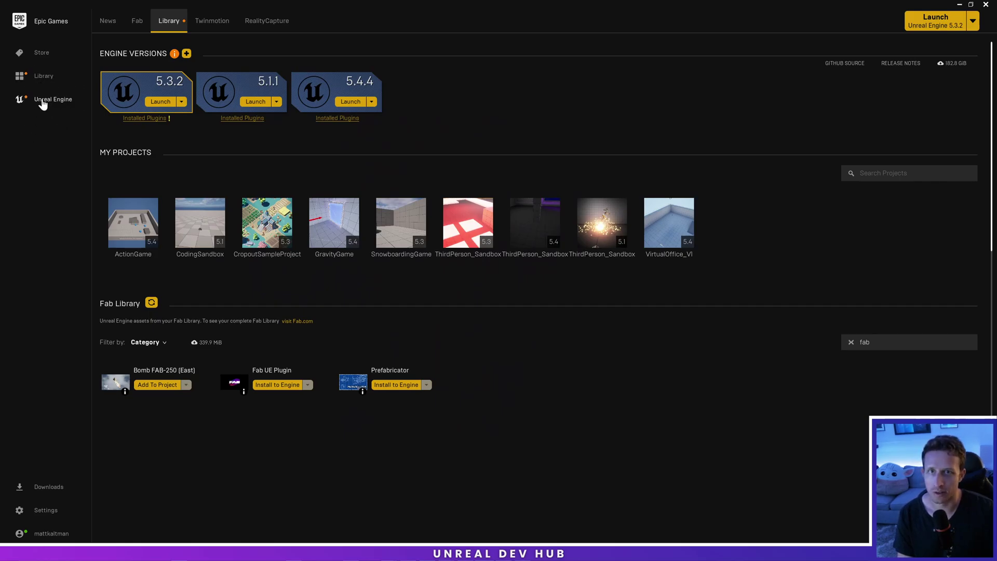
{"action": "left_click", "coordinate": [45, 101]}
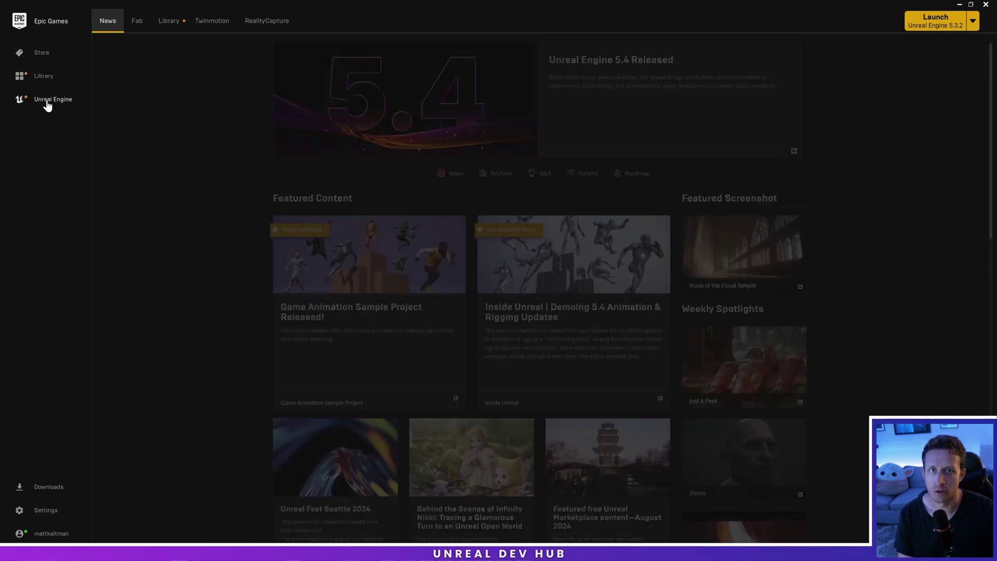
{"action": "left_click", "coordinate": [173, 22]}
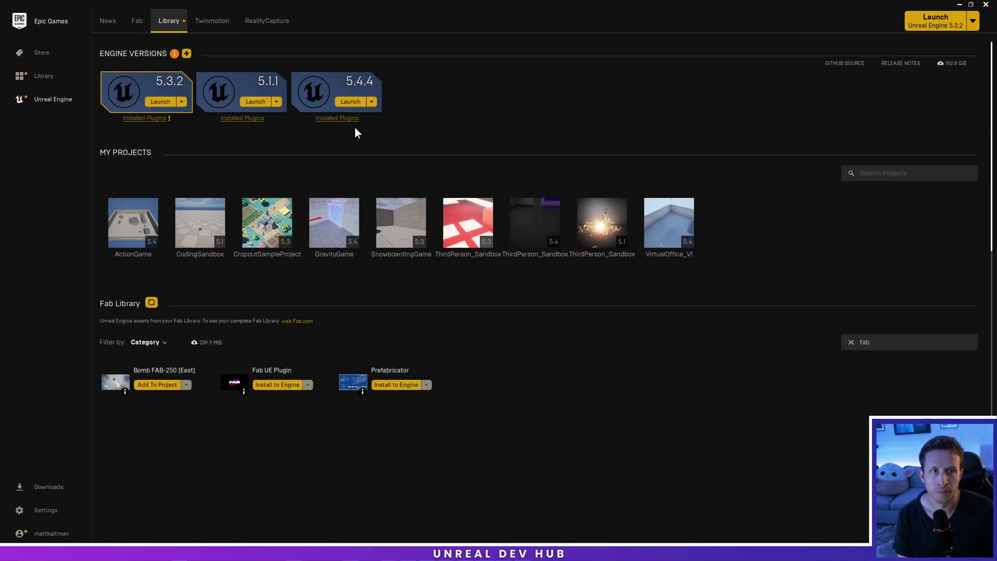
{"action": "key", "text": "BackSpace"}
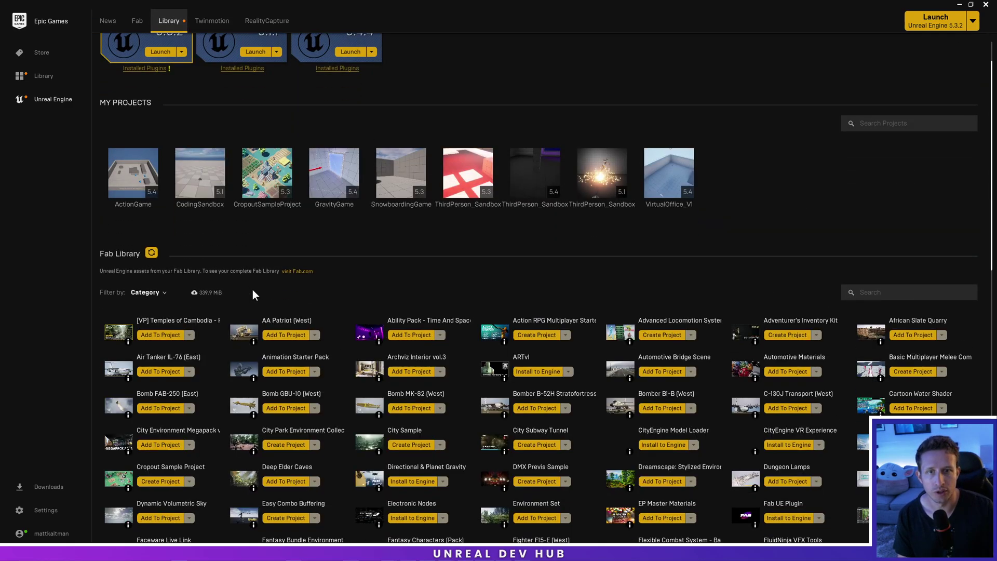
{"action": "scroll", "coordinate": [253, 289], "scroll_direction": "down", "scroll_amount": 4}
{"action": "scroll", "coordinate": [253, 286], "scroll_direction": "down", "scroll_amount": 2}
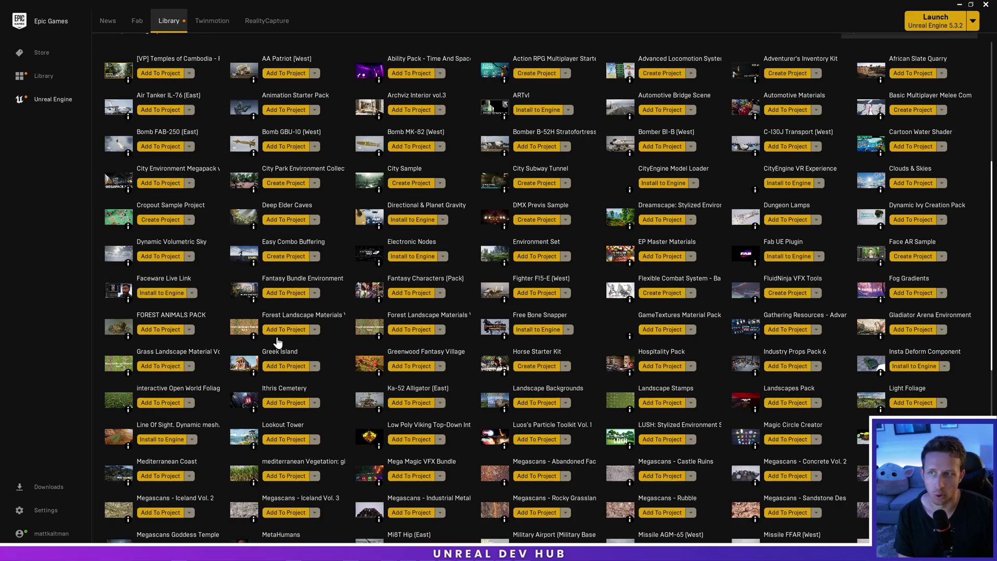
{"action": "scroll", "coordinate": [417, 335], "scroll_direction": "up", "scroll_amount": 4}
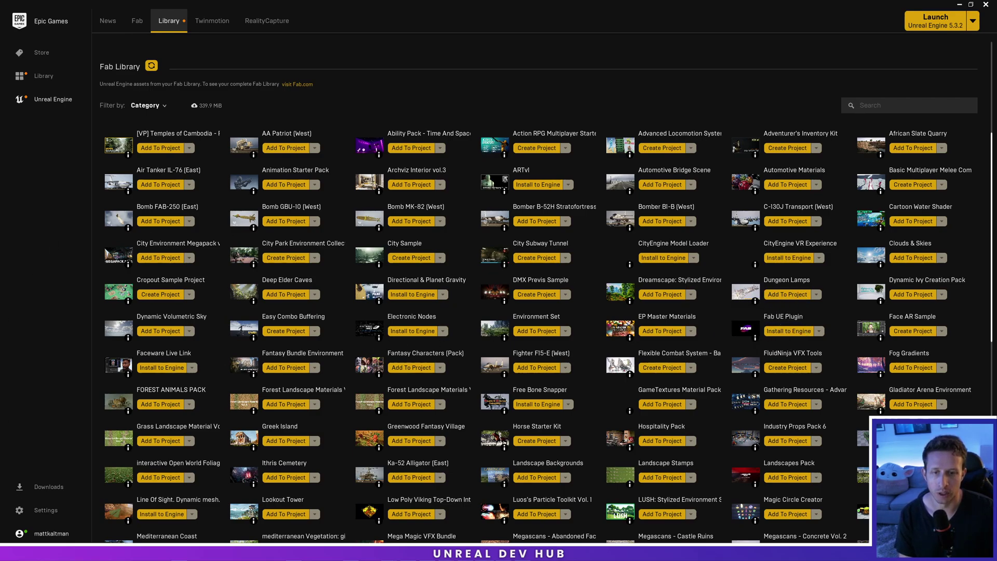
Verify the Fab UE Plugin reports already installed, then launch the ThirdPerson_Sandbox project.
{"action": "left_click", "coordinate": [43, 535]}
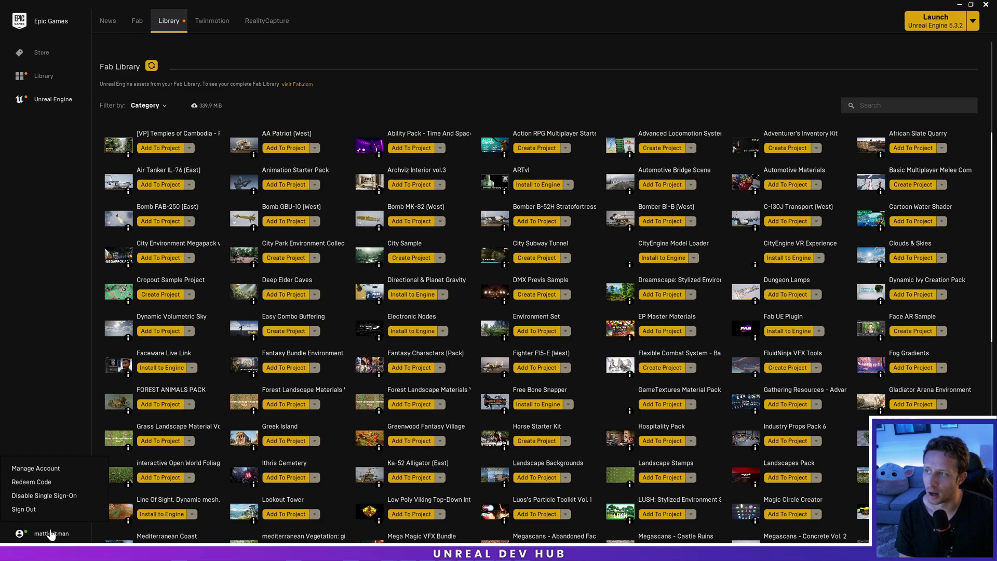
{"action": "left_click", "coordinate": [49, 358]}
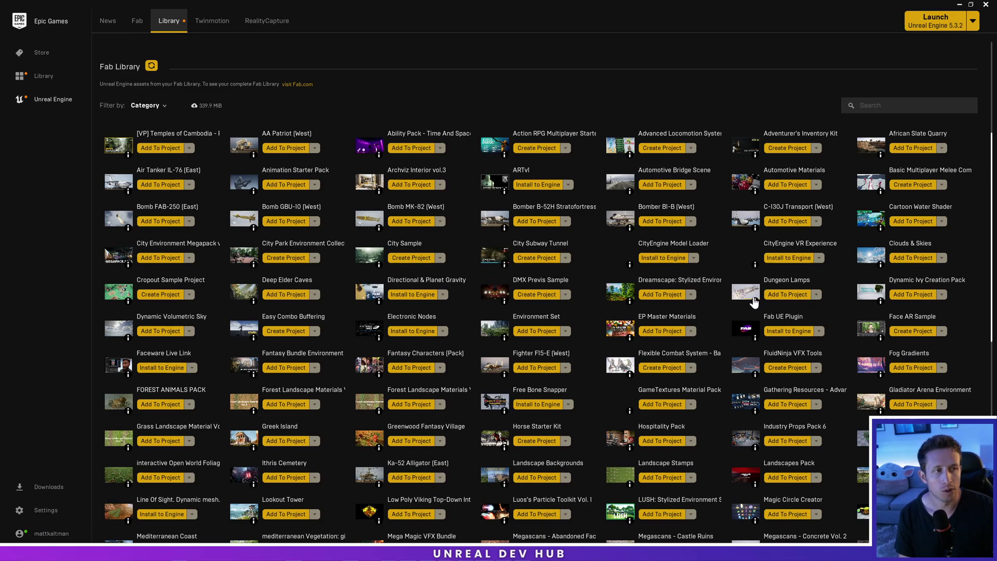
{"action": "left_click", "coordinate": [786, 332]}
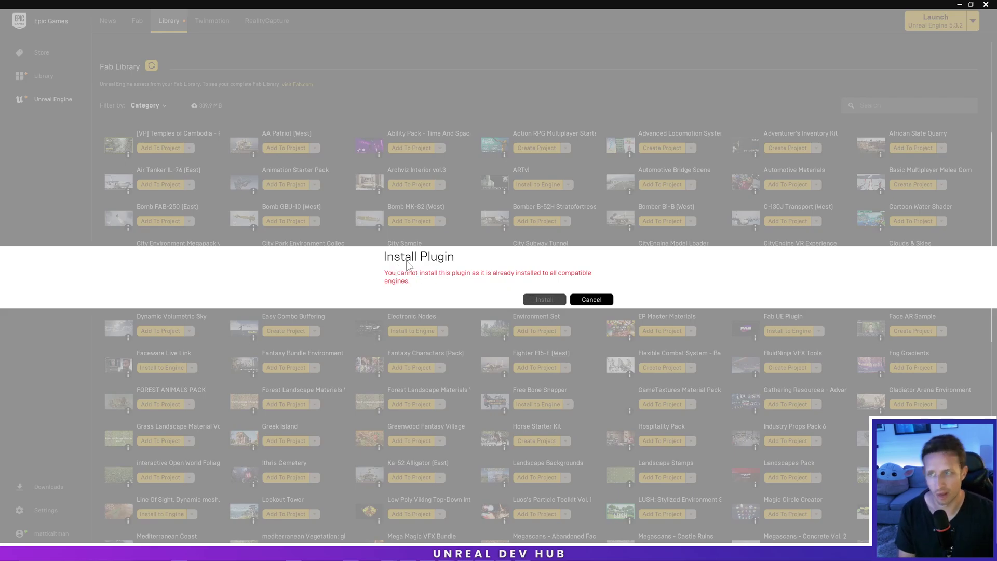
{"action": "left_click", "coordinate": [591, 299]}
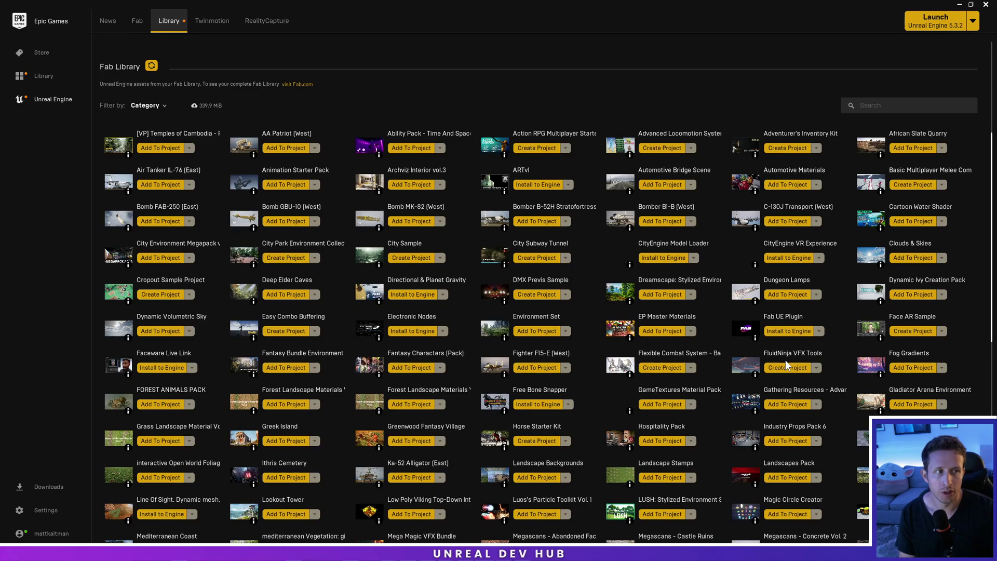
{"action": "scroll", "coordinate": [753, 372], "scroll_direction": "up", "scroll_amount": 3}
{"action": "scroll", "coordinate": [753, 371], "scroll_direction": "up", "scroll_amount": 4}
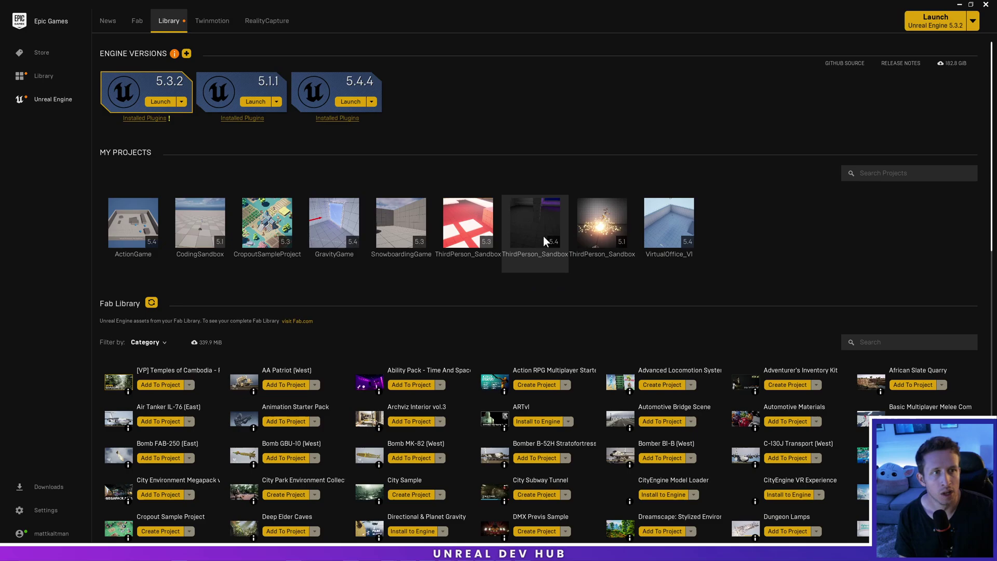
{"action": "left_click", "coordinate": [960, 10]}
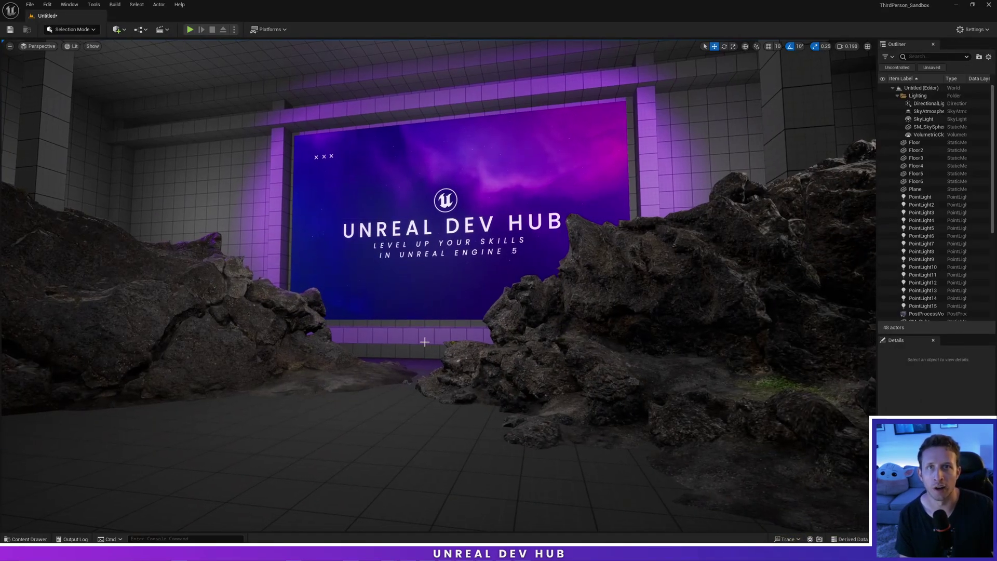
Open Fab from the editor's Window menu.
{"action": "left_click", "coordinate": [69, 5]}
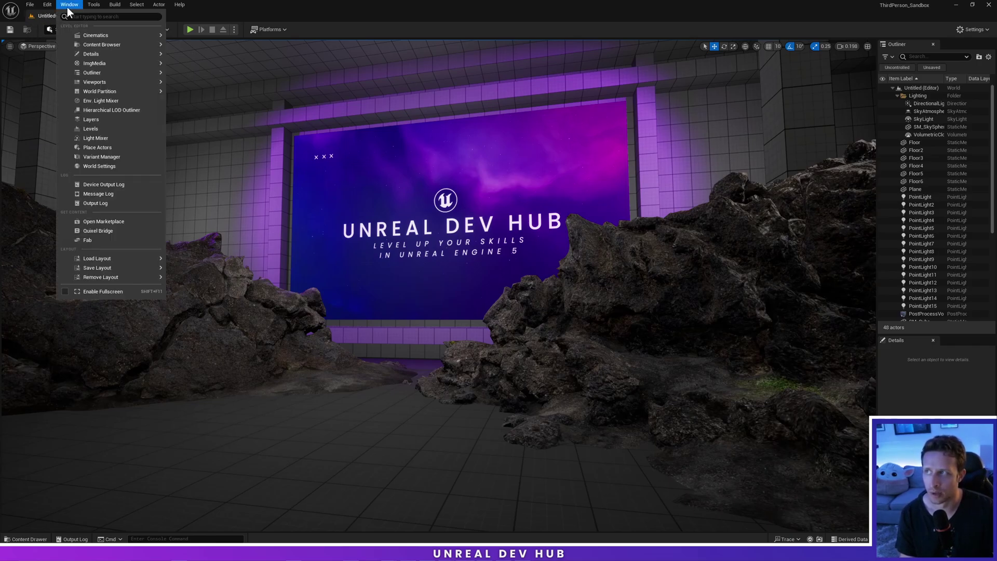
{"action": "left_click", "coordinate": [86, 239]}
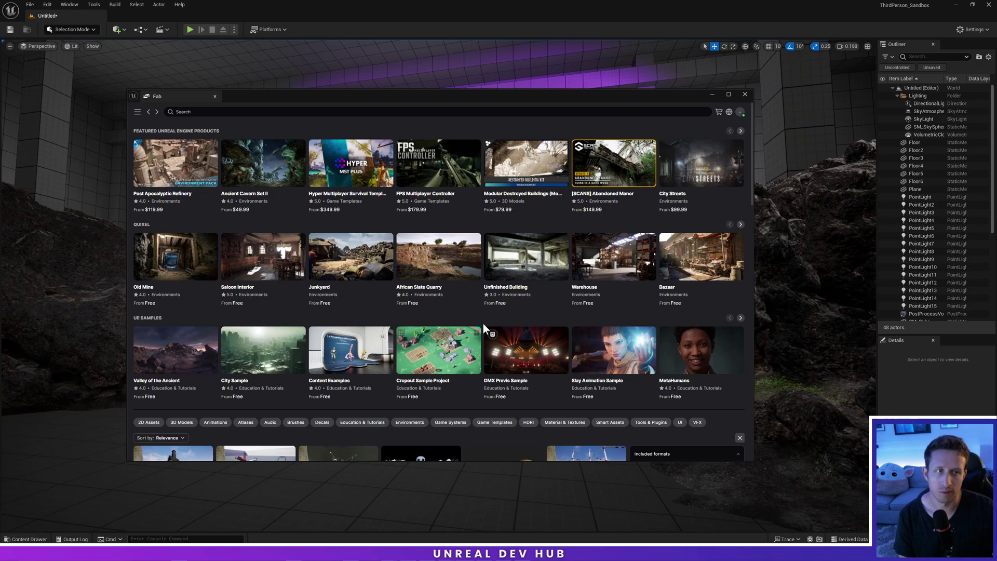
{"action": "mouse_move", "coordinate": [438, 265]}
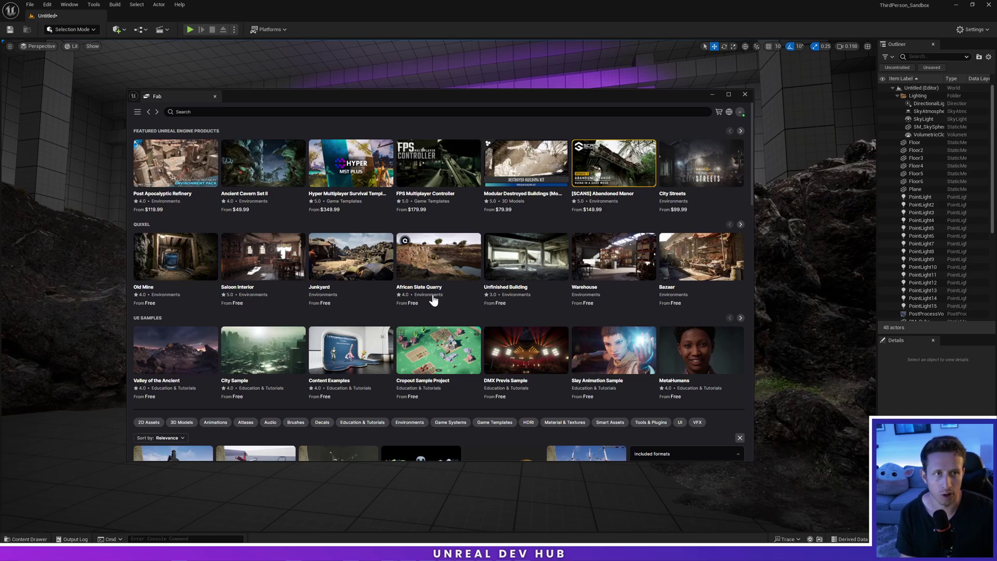
Enlarge the Fab window and switch to My Library from the navigation menu.
{"action": "left_click_drag", "start_coordinate": [344, 98], "coordinate": [359, 95]}
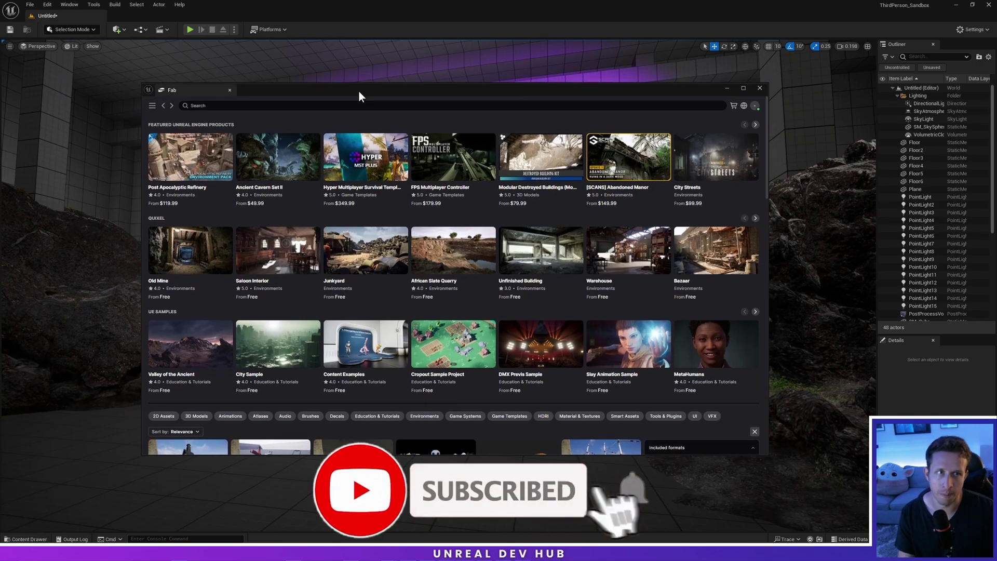
{"action": "scroll", "coordinate": [434, 245], "scroll_direction": "down", "scroll_amount": 3}
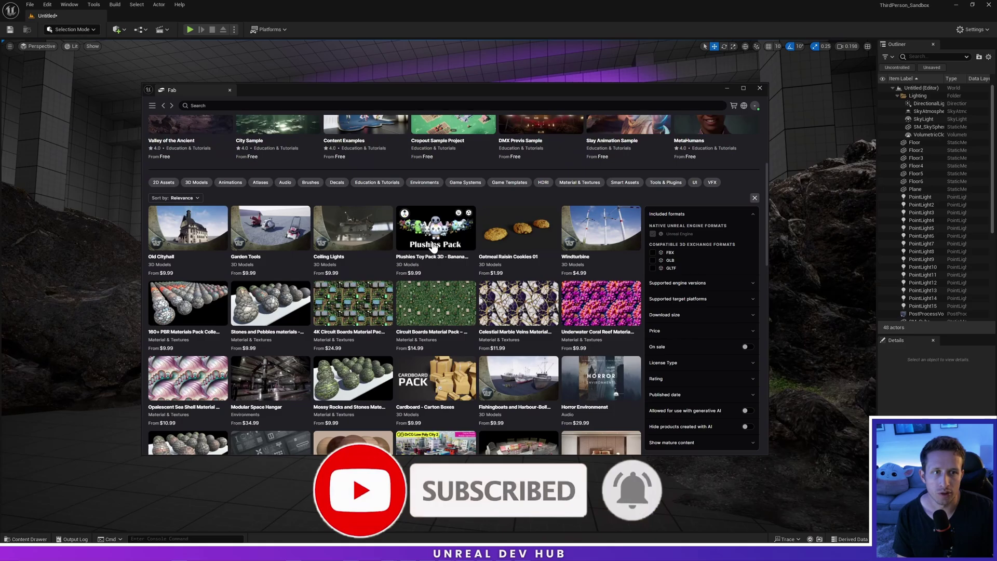
{"action": "scroll", "coordinate": [435, 245], "scroll_direction": "down", "scroll_amount": 5}
{"action": "scroll", "coordinate": [434, 245], "scroll_direction": "down", "scroll_amount": 3}
{"action": "scroll", "coordinate": [390, 234], "scroll_direction": "up", "scroll_amount": 8}
{"action": "scroll", "coordinate": [327, 189], "scroll_direction": "up", "scroll_amount": 4}
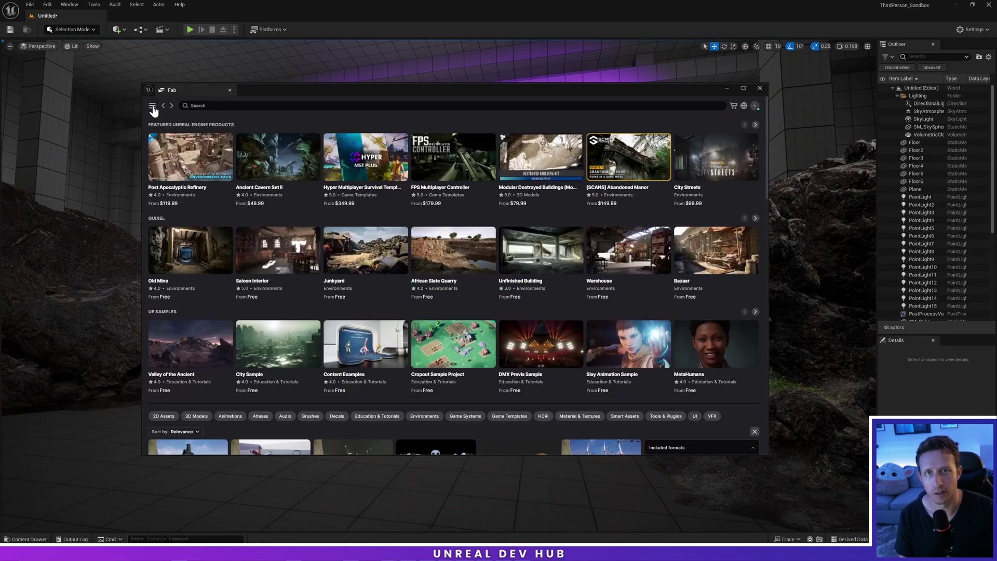
{"action": "left_click", "coordinate": [154, 106]}
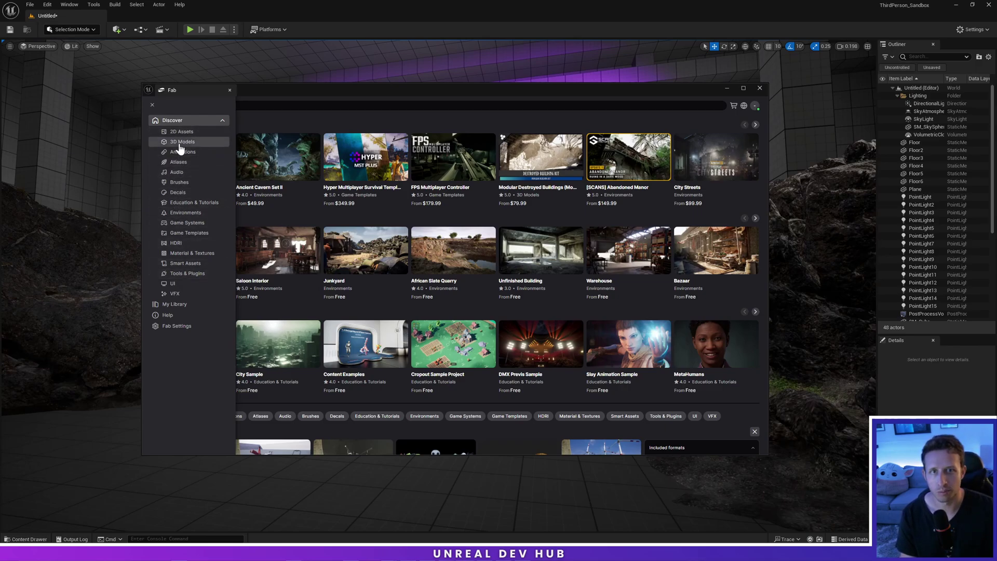
{"action": "left_click", "coordinate": [175, 304]}
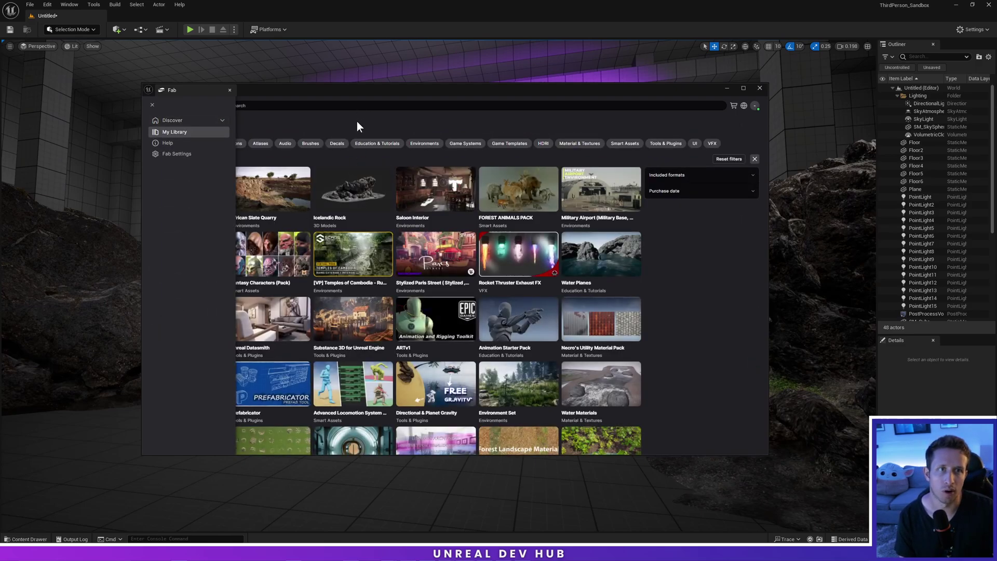
Return to the 'quixel rock' search results and apply the Free price filter.
{"action": "left_click", "coordinate": [360, 189]}
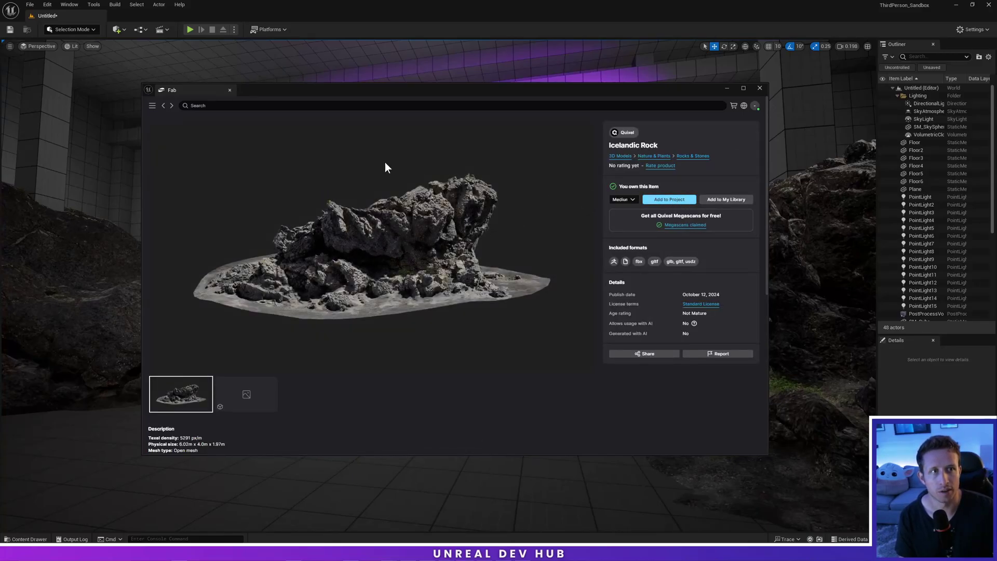
{"action": "left_click", "coordinate": [215, 106]}
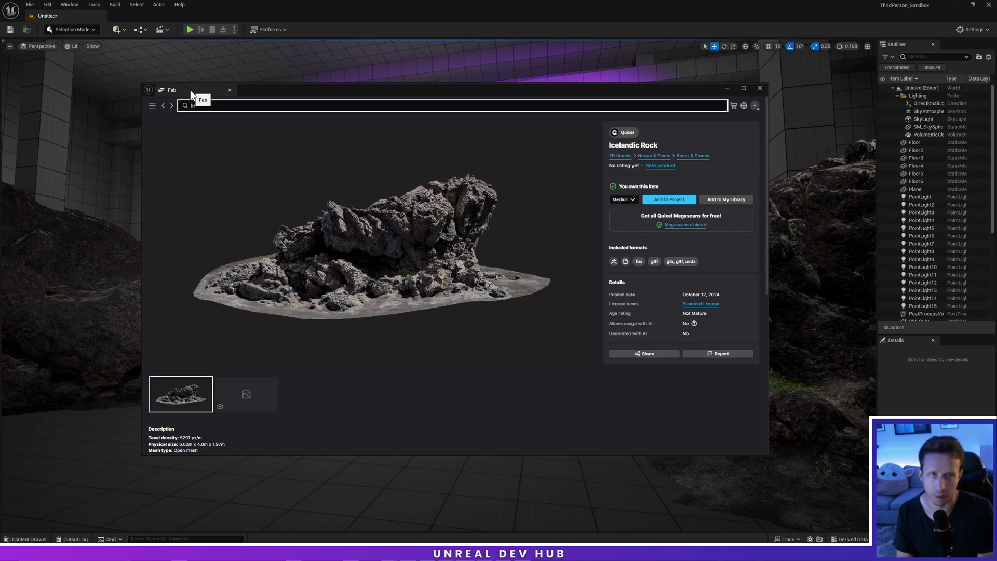
{"action": "left_click", "coordinate": [164, 105]}
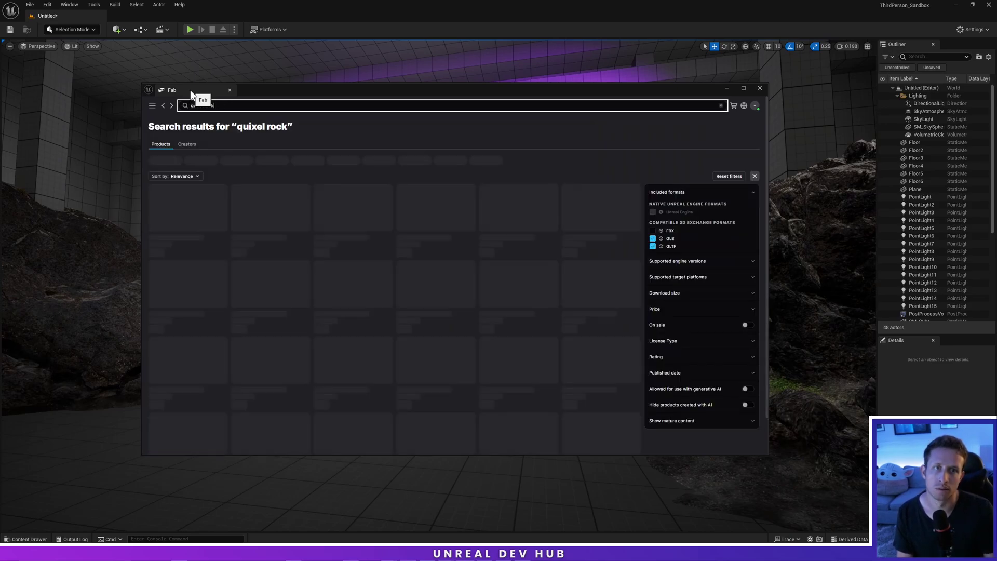
{"action": "scroll", "coordinate": [416, 269], "scroll_direction": "down", "scroll_amount": 1}
{"action": "scroll", "coordinate": [415, 269], "scroll_direction": "down", "scroll_amount": 1}
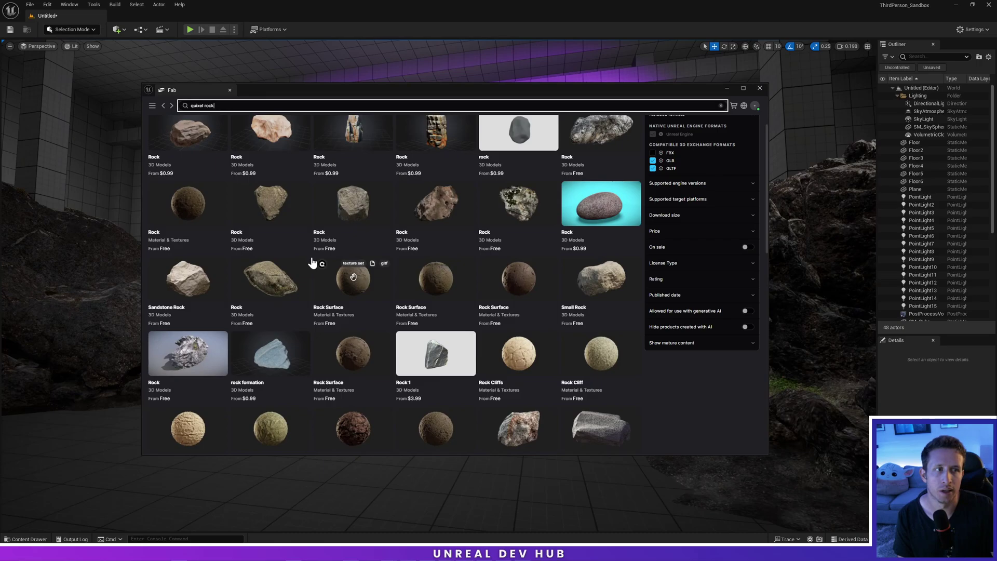
{"action": "left_click", "coordinate": [655, 270]}
{"action": "left_click", "coordinate": [652, 261]}
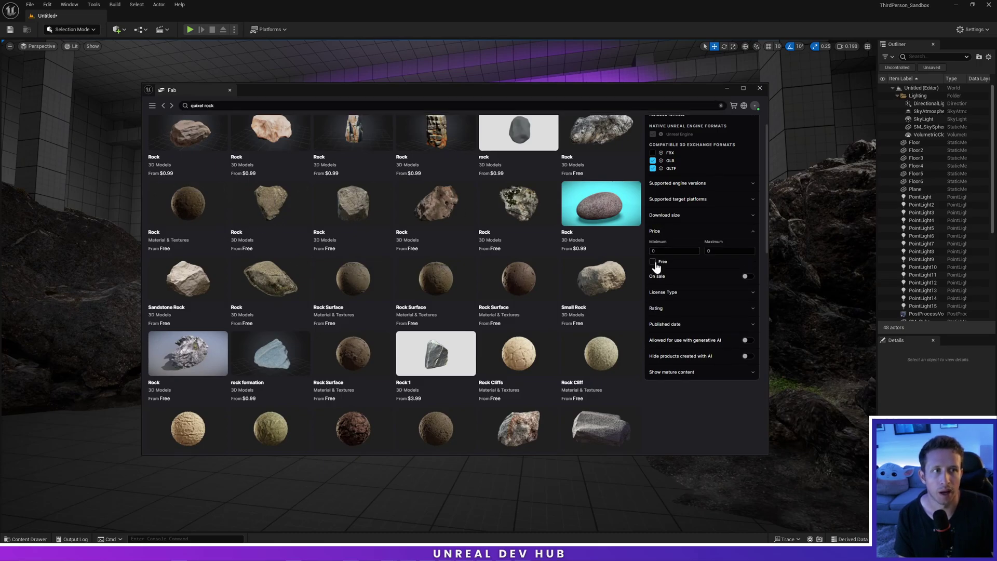
{"action": "scroll", "coordinate": [379, 263], "scroll_direction": "up", "scroll_amount": 2}
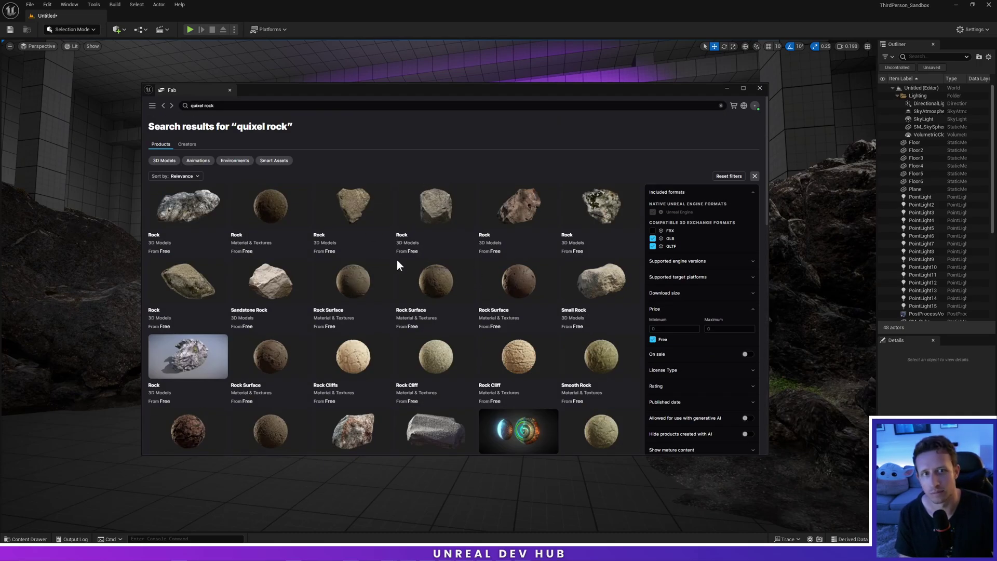
{"action": "mouse_move", "coordinate": [188, 207]}
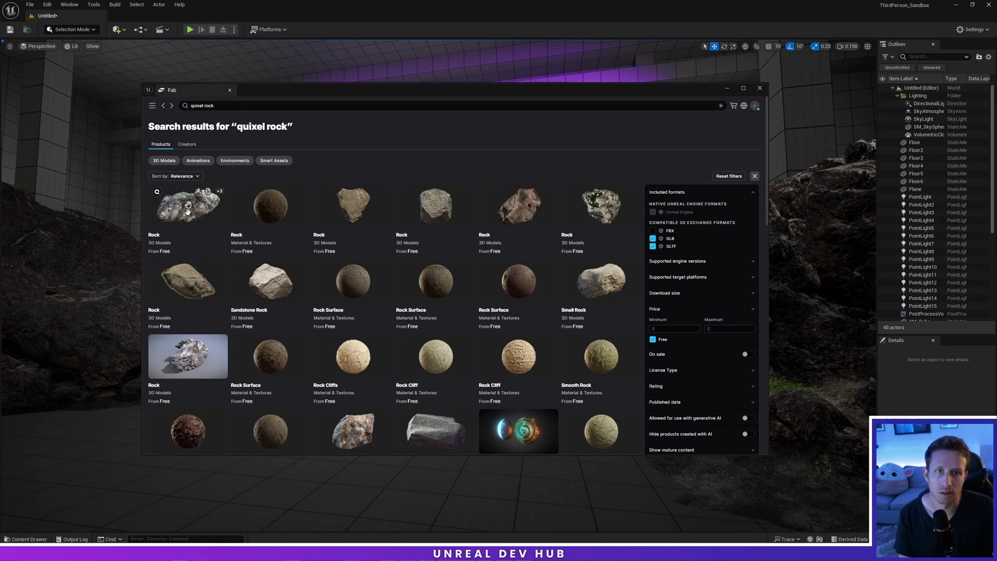
Add the free Rock to the project with Medium quality selected.
{"action": "left_click", "coordinate": [188, 283]}
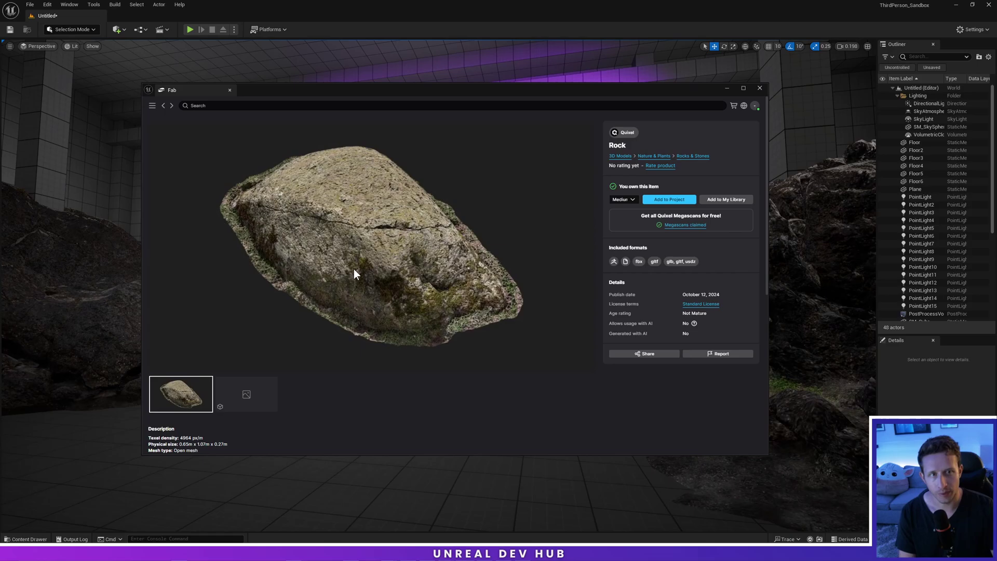
{"action": "left_click", "coordinate": [632, 200]}
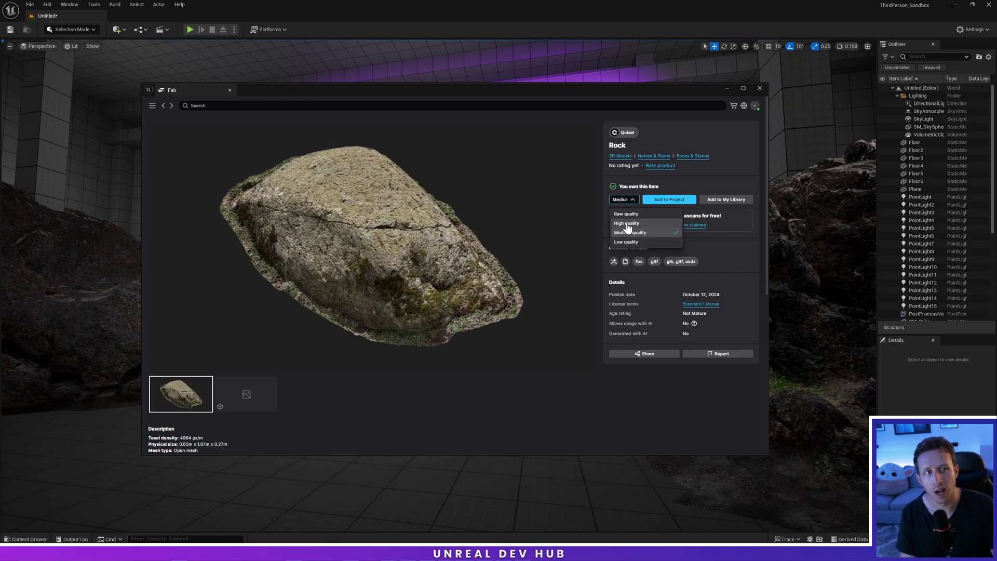
{"action": "left_click", "coordinate": [650, 422]}
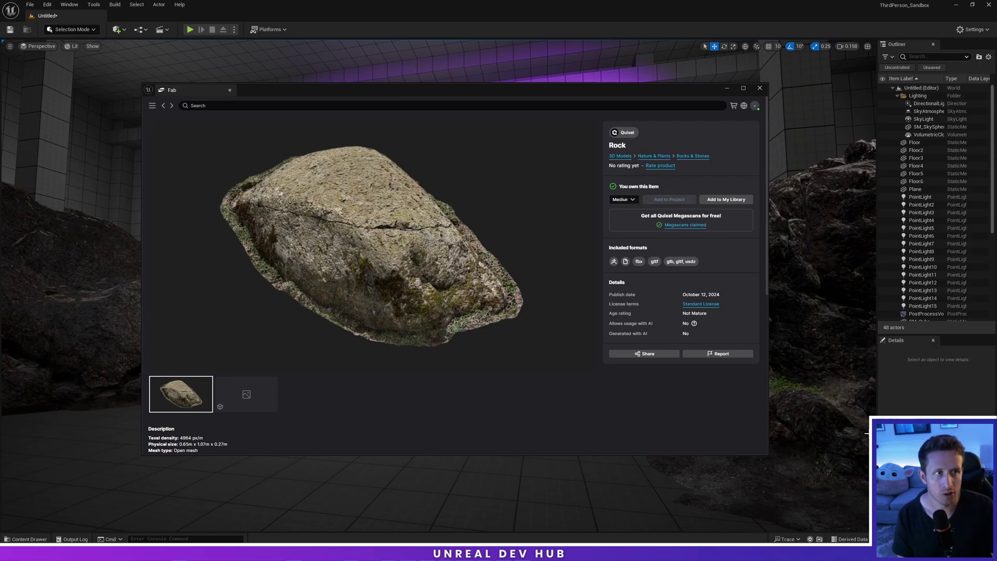
{"action": "left_click", "coordinate": [669, 200]}
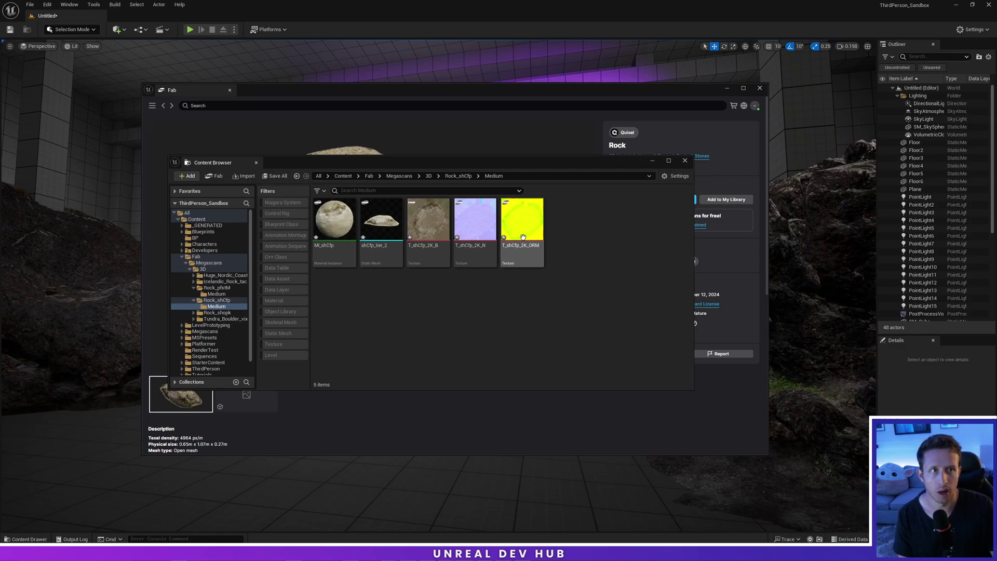
Close Fab, drop the shCfp_tier_2 rock mesh into the level and focus on it.
{"action": "left_click", "coordinate": [759, 88]}
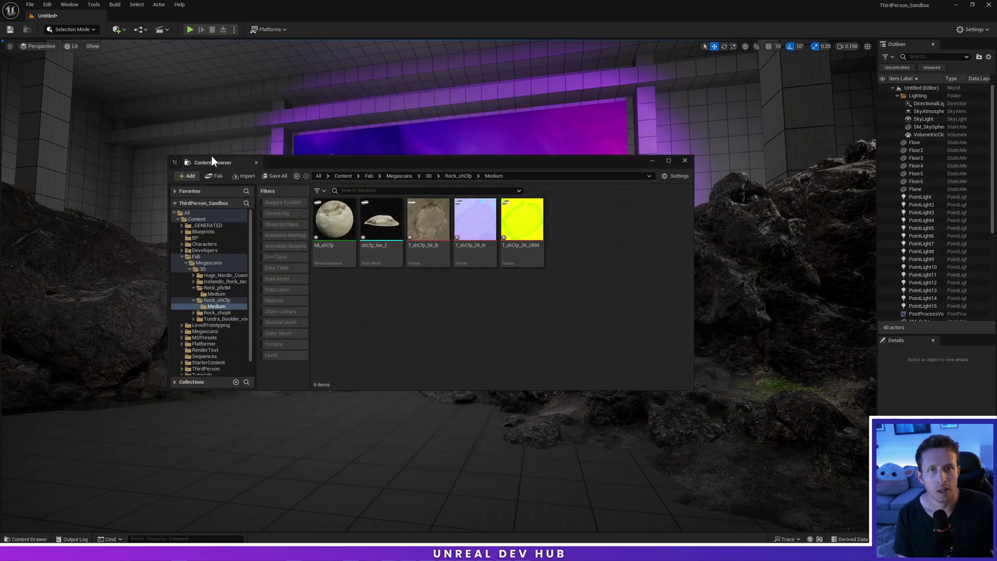
{"action": "left_click_drag", "start_coordinate": [212, 161], "coordinate": [198, 210]}
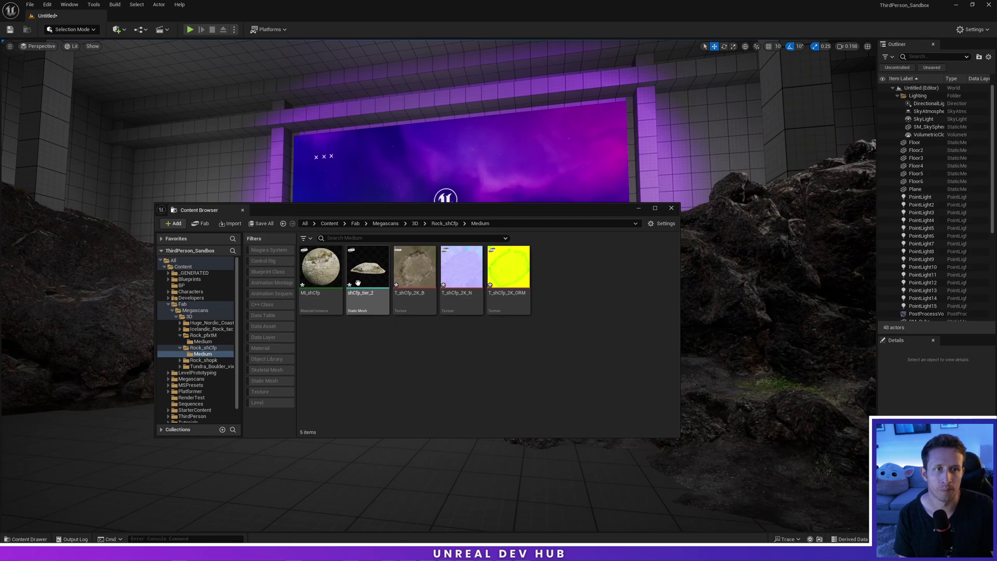
{"action": "left_click", "coordinate": [366, 269]}
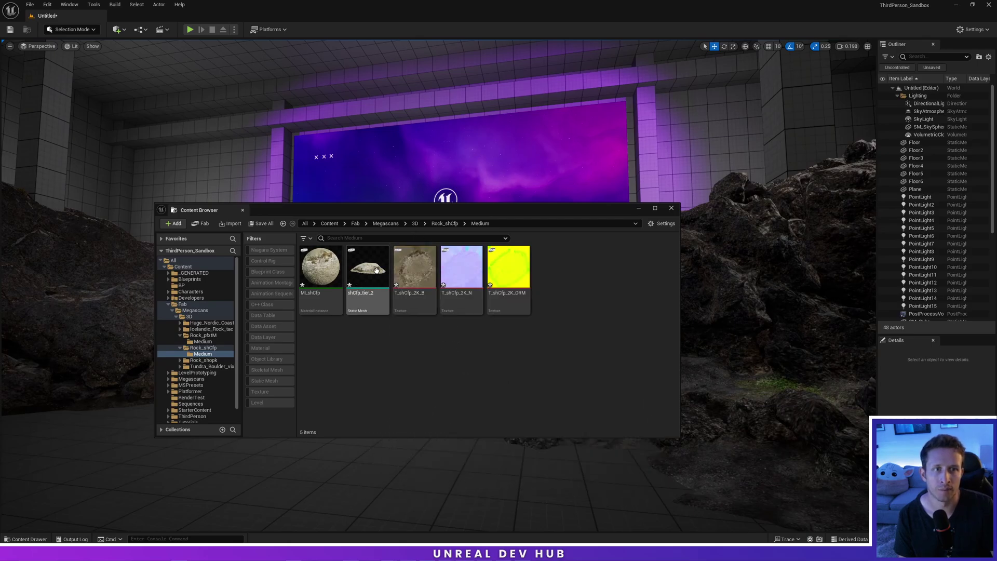
{"action": "left_click_drag", "start_coordinate": [367, 263], "coordinate": [102, 468]}
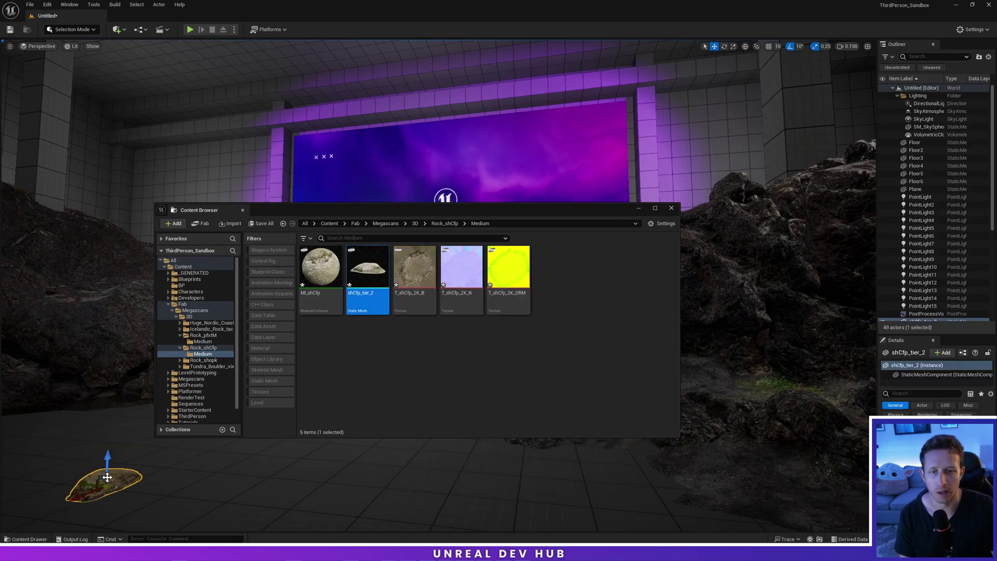
{"action": "key", "text": "f"}
{"action": "left_click_drag", "start_coordinate": [304, 209], "coordinate": [644, 113]}
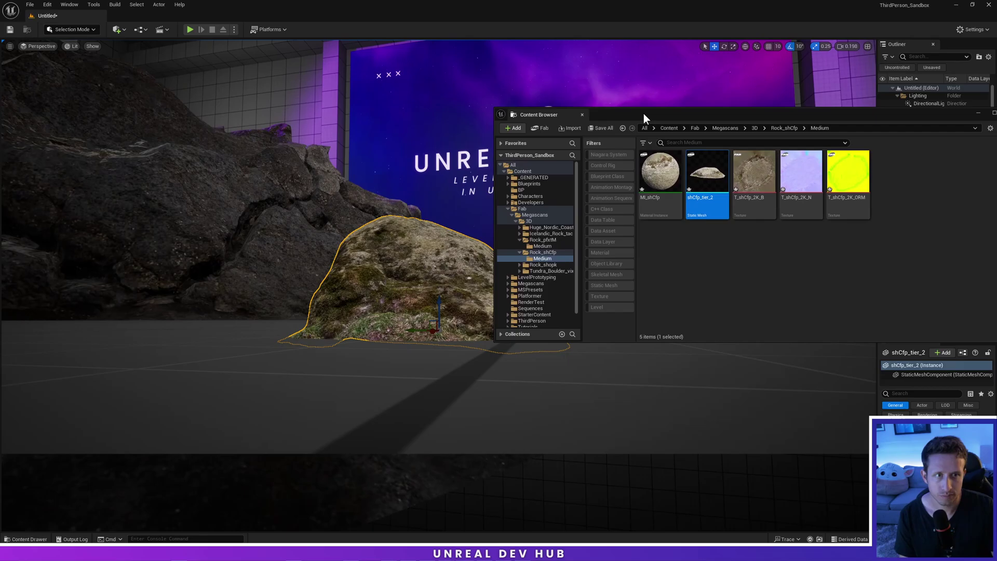
{"action": "key", "text": "f"}
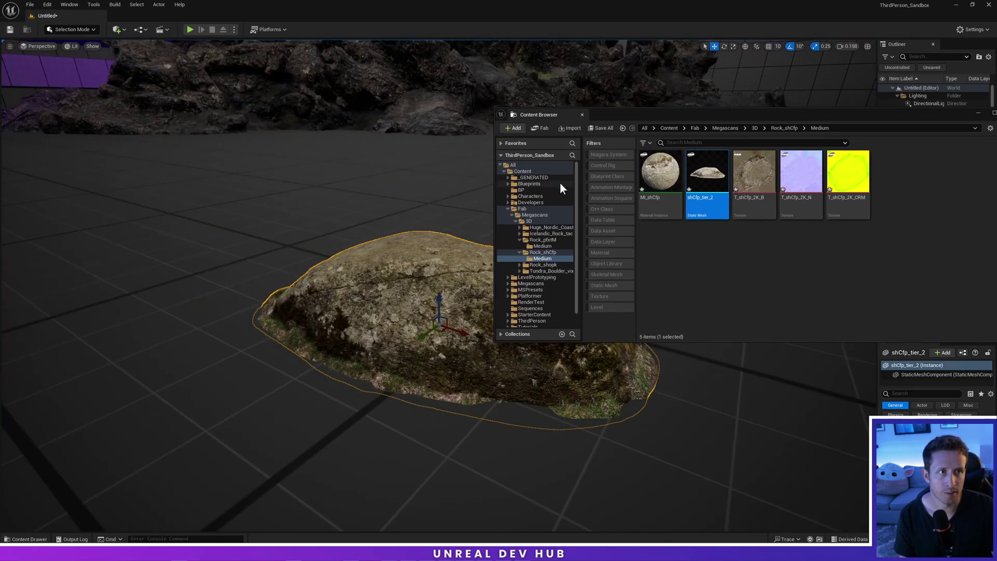
{"action": "left_click_drag", "start_coordinate": [634, 114], "coordinate": [694, 94]}
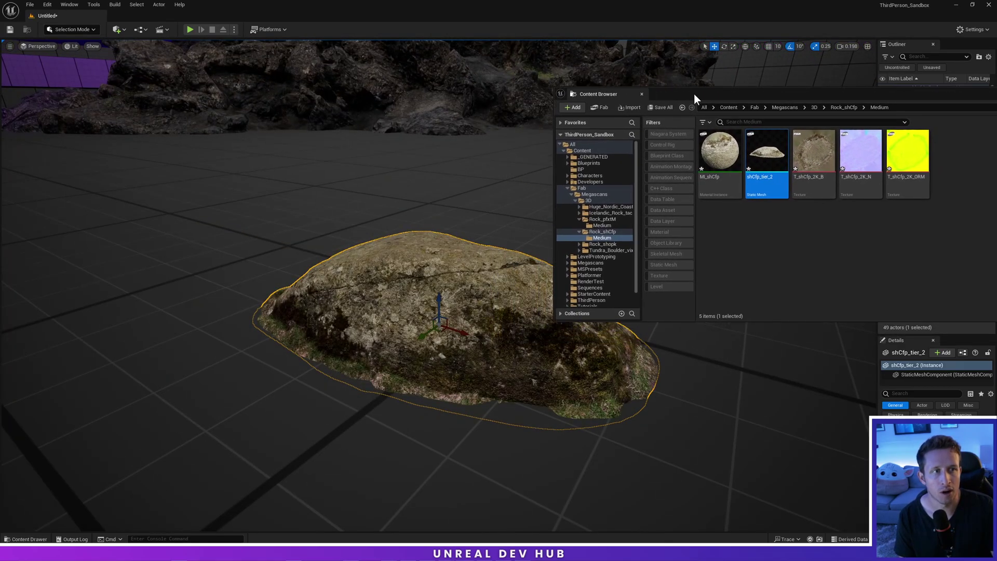
Browse Content > Fab > Megascans > 3D and collapse the Rock_pfxtM and Rock_shCfp folders.
{"action": "left_click", "coordinate": [583, 188]}
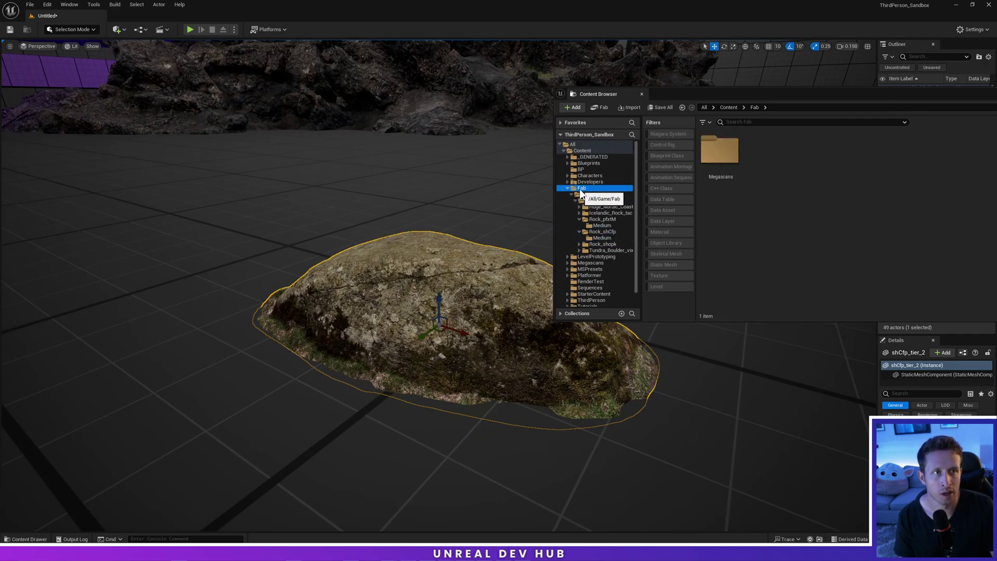
{"action": "left_click", "coordinate": [577, 151]}
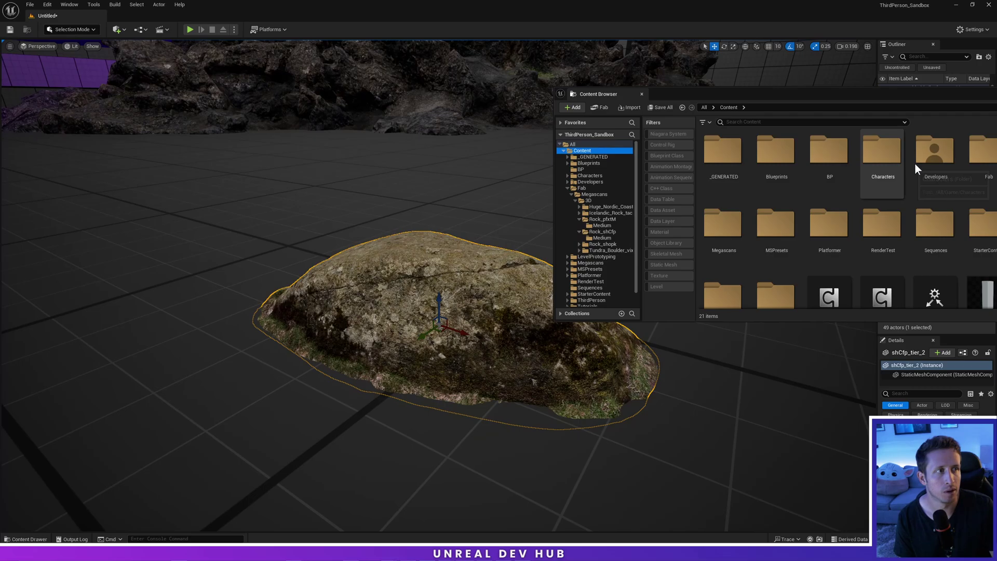
{"action": "left_click_drag", "start_coordinate": [890, 92], "coordinate": [780, 109]}
{"action": "double_click", "coordinate": [859, 175]}
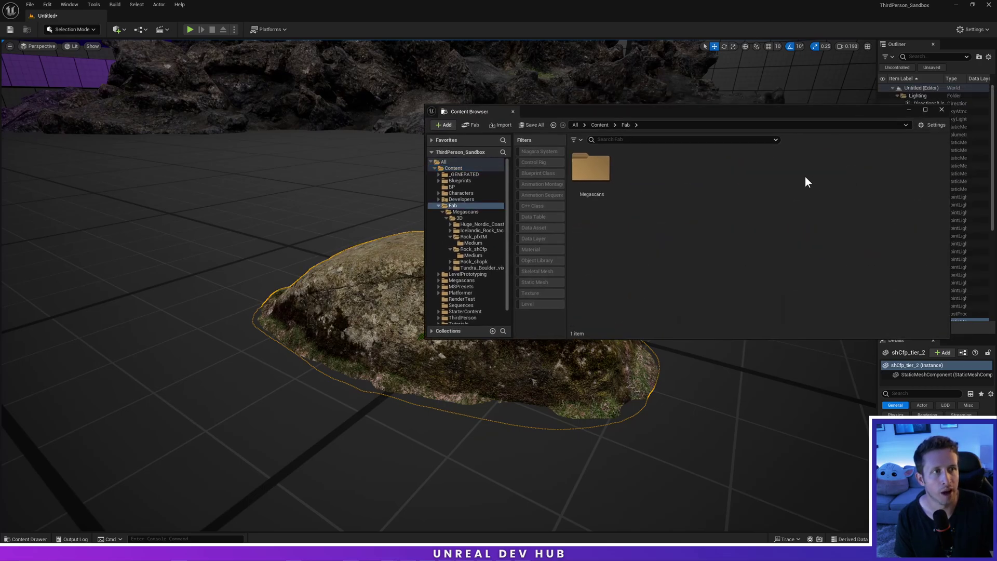
{"action": "left_click", "coordinate": [464, 212]}
{"action": "left_click", "coordinate": [455, 236]}
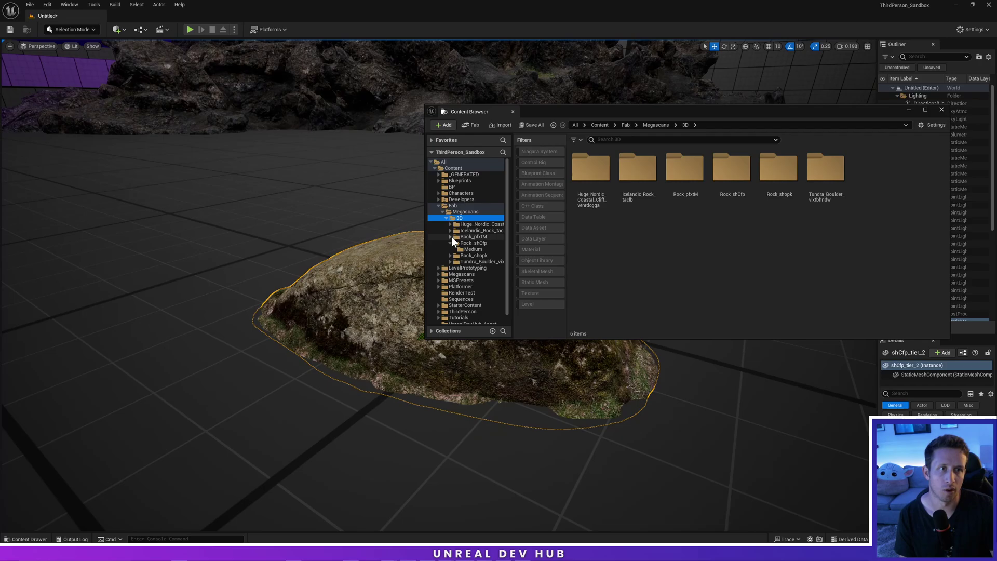
{"action": "left_click", "coordinate": [455, 242]}
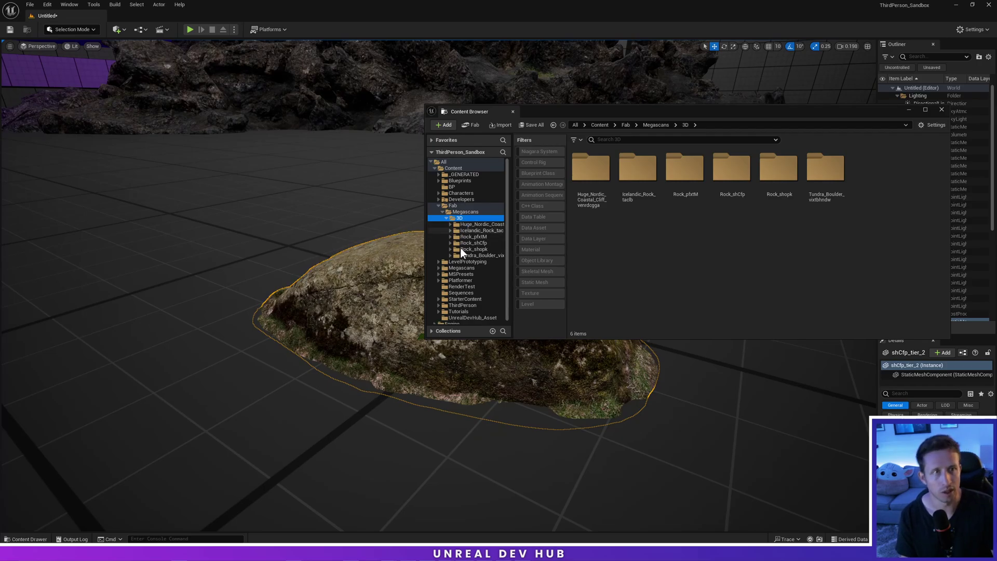
{"action": "left_click", "coordinate": [464, 211]}
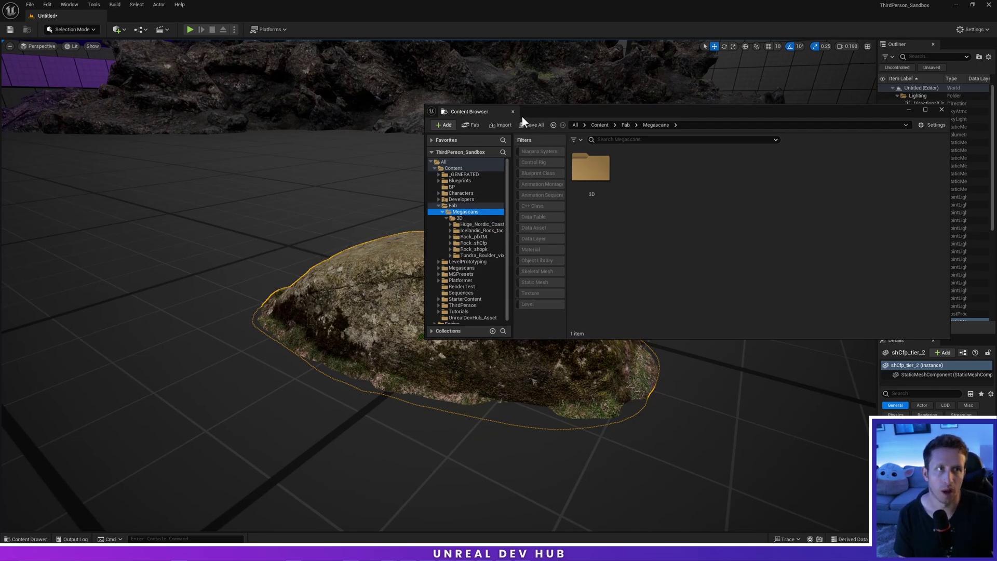
Close the Content Browser and back the camera away from the placed rock.
{"action": "key", "text": "ctrl+space"}
{"action": "mouse_move", "coordinate": [455, 238]}
{"action": "right_mouse_down"}
{"action": "mouse_move", "coordinate": [467, 257]}
{"action": "mouse_move", "coordinate": [313, 234]}
{"action": "mouse_move", "coordinate": [437, 234]}
{"action": "right_mouse_up"}
{"action": "key", "text": "s"}
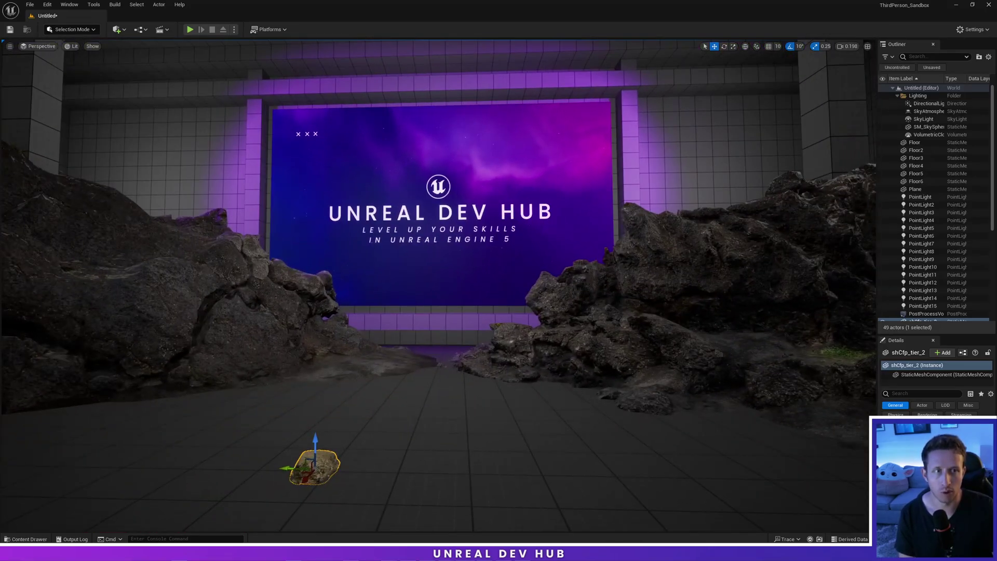